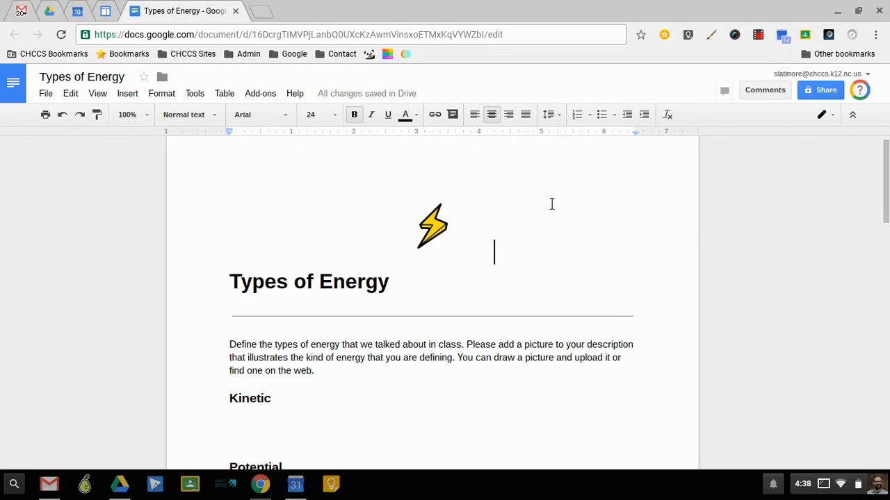
# Review the Types of Energy worksheet's instructions and the energy-type headings below them.
pyautogui.scroll(-3, 552, 203)
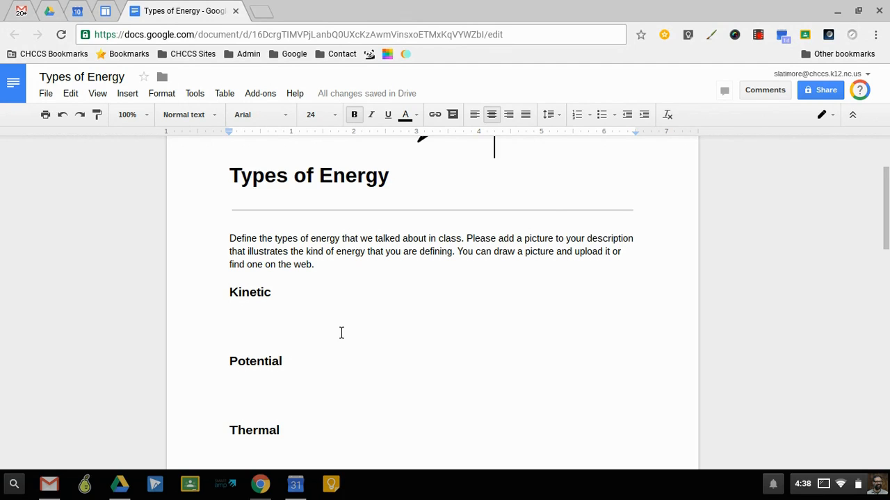
pyautogui.scroll(-2, 342, 333)
pyautogui.scroll(3, 341, 333)
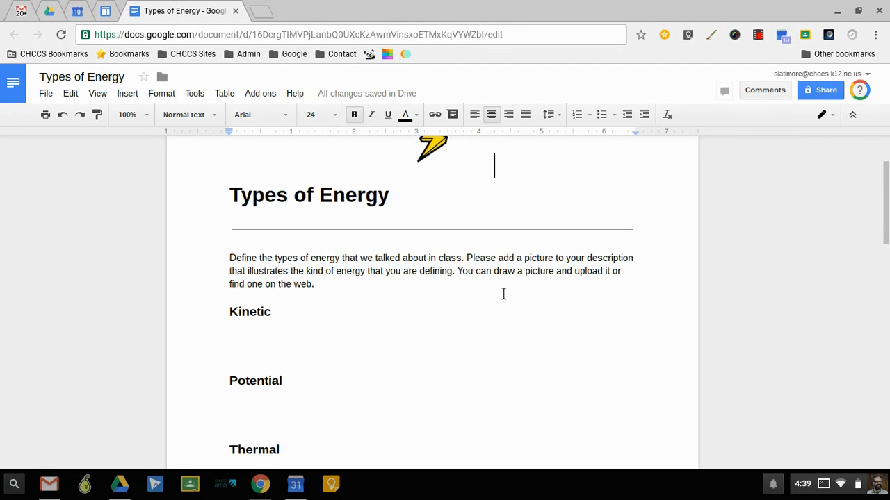
pyautogui.scroll(-1, 504, 294)
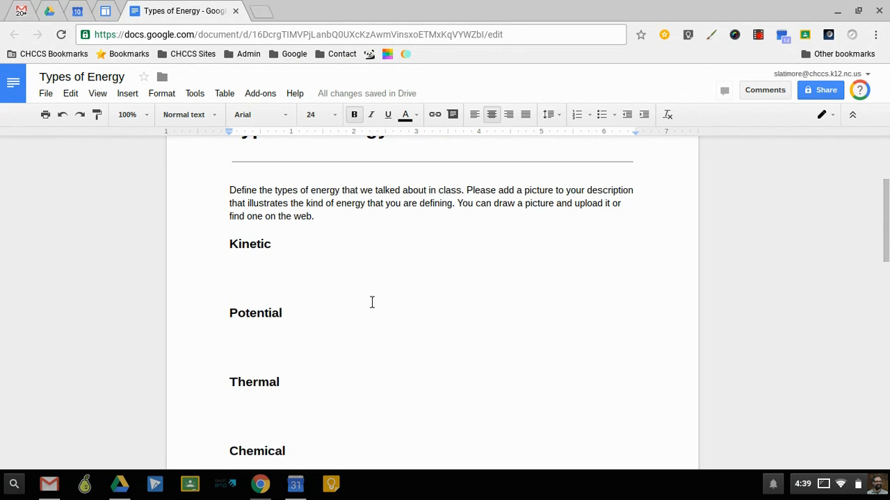
pyautogui.scroll(2, 407, 304)
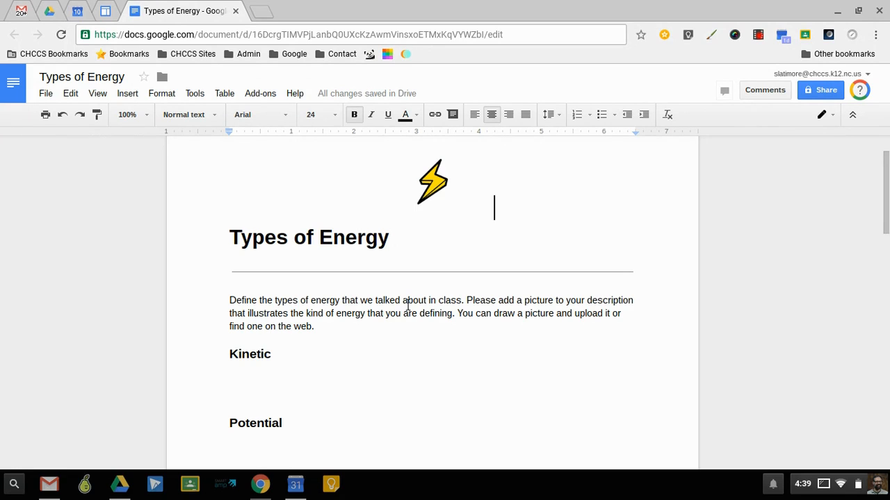
pyautogui.scroll(-3, 408, 305)
pyautogui.scroll(3, 408, 305)
pyautogui.scroll(1, 408, 305)
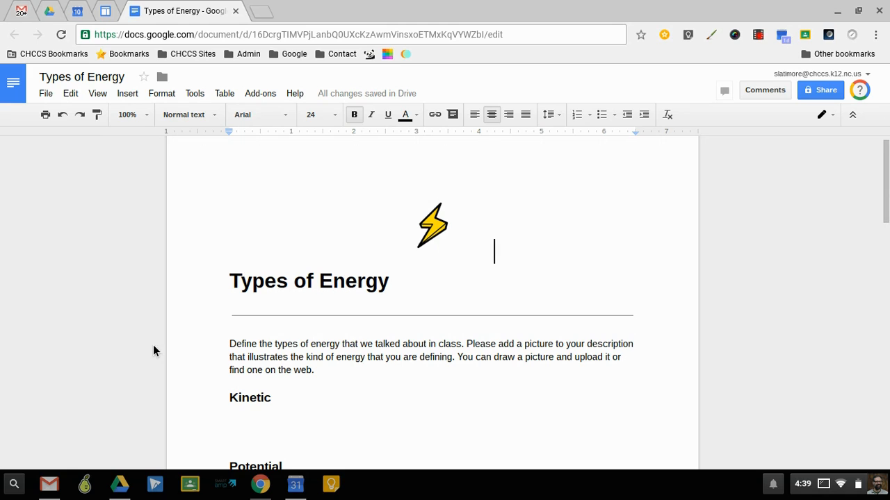
# Switch to Google Classroom and create a class named "3rd Grade Science Assignment Repository".
pyautogui.click(189, 484)
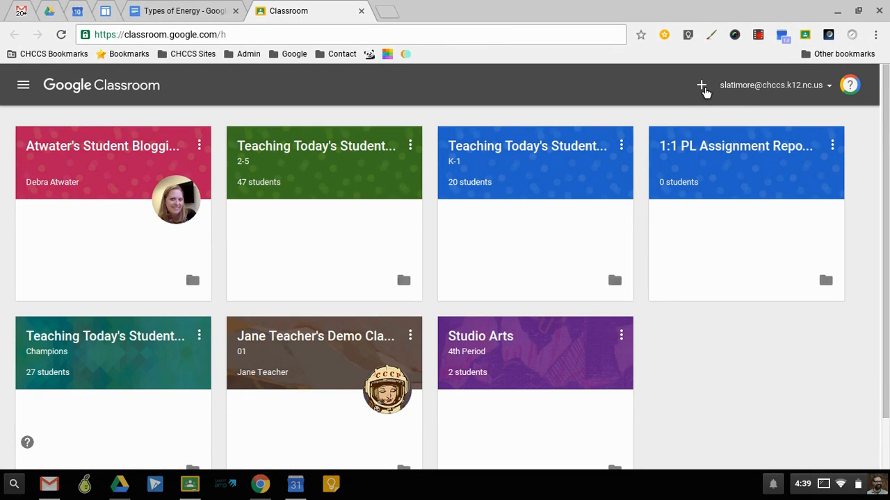
pyautogui.click(702, 86)
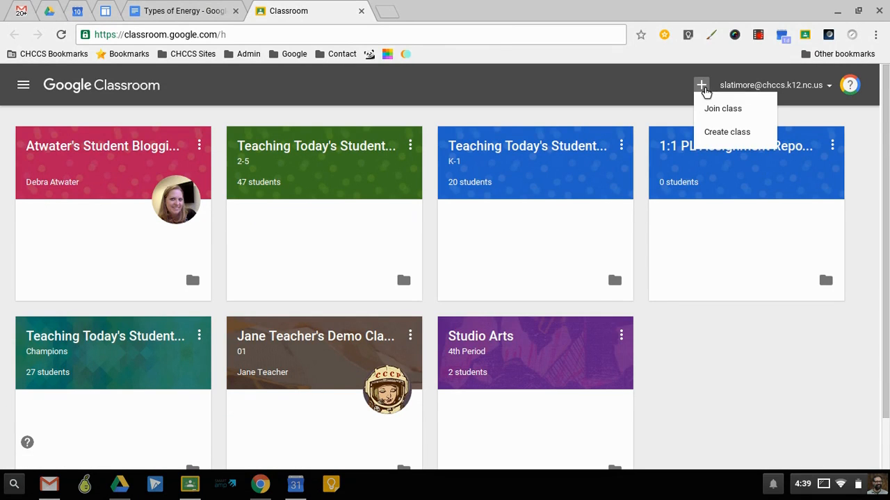
pyautogui.click(720, 135)
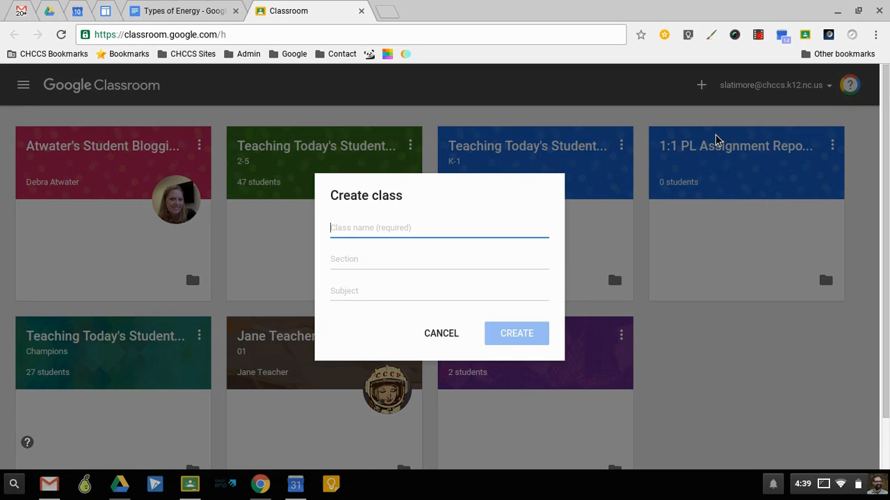
pyautogui.write('3r')
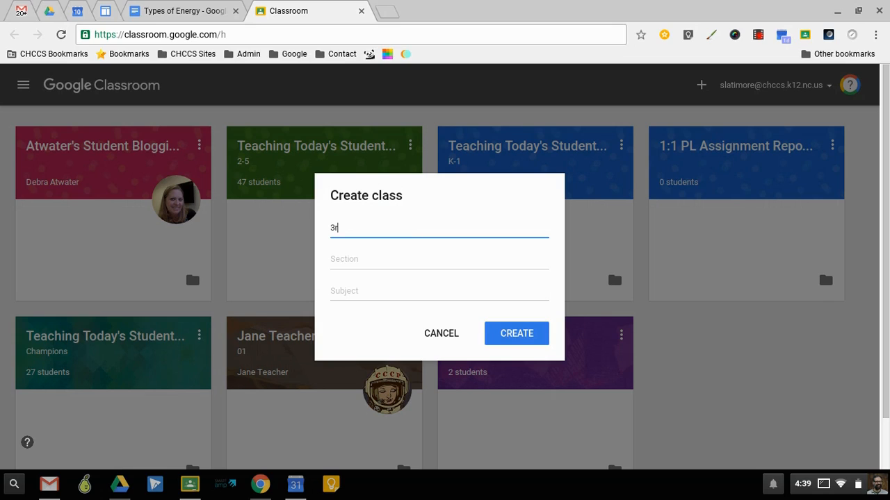
pyautogui.write('d Grade Science Ass')
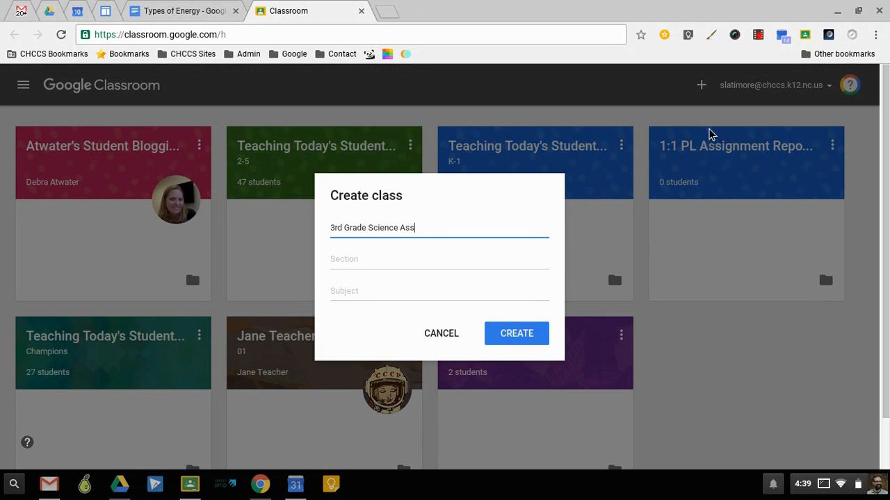
pyautogui.write('ignment Repository')
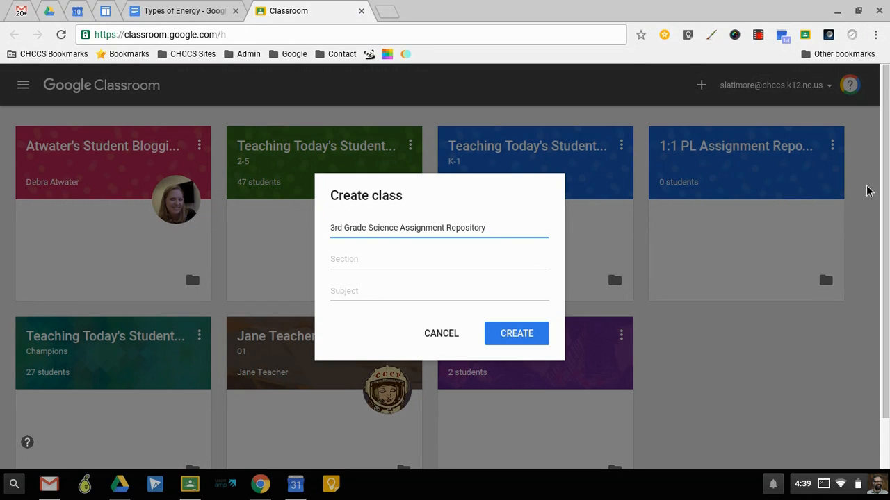
pyautogui.click(509, 339)
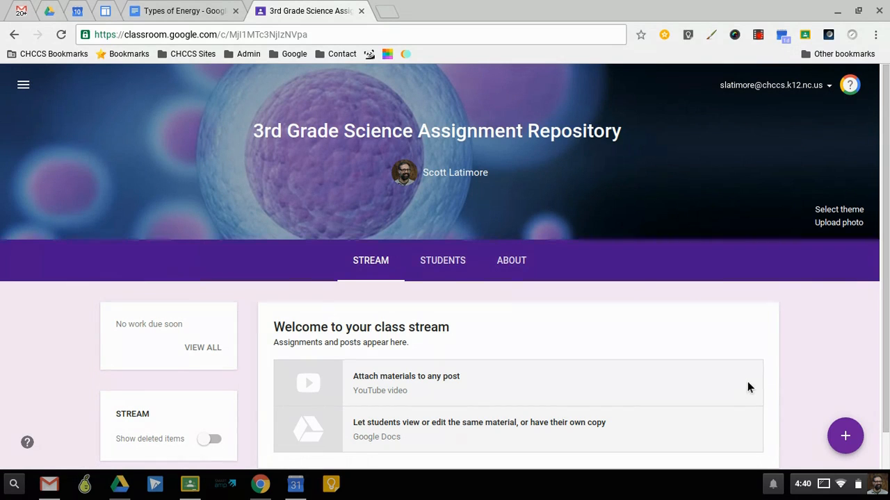
# Start a new assignment titled "Types of Energy" with the instructions "Complete the worksheet attached.".
pyautogui.moveTo(852, 440)
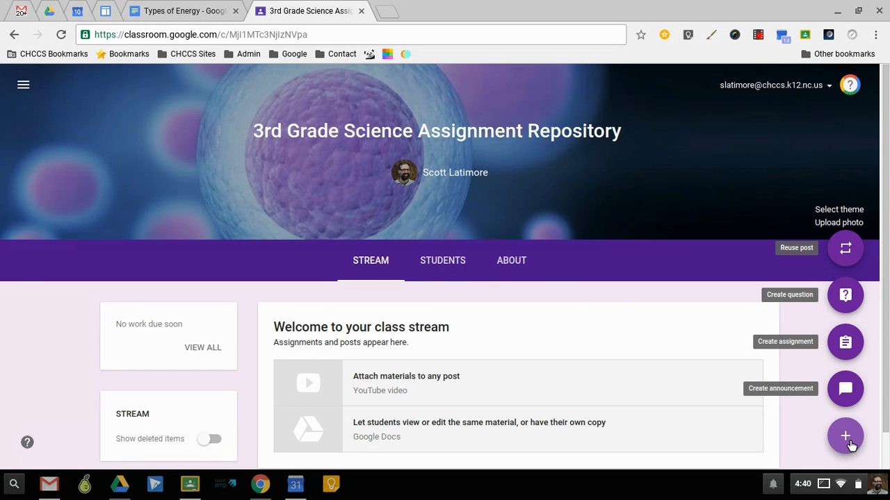
pyautogui.click(846, 344)
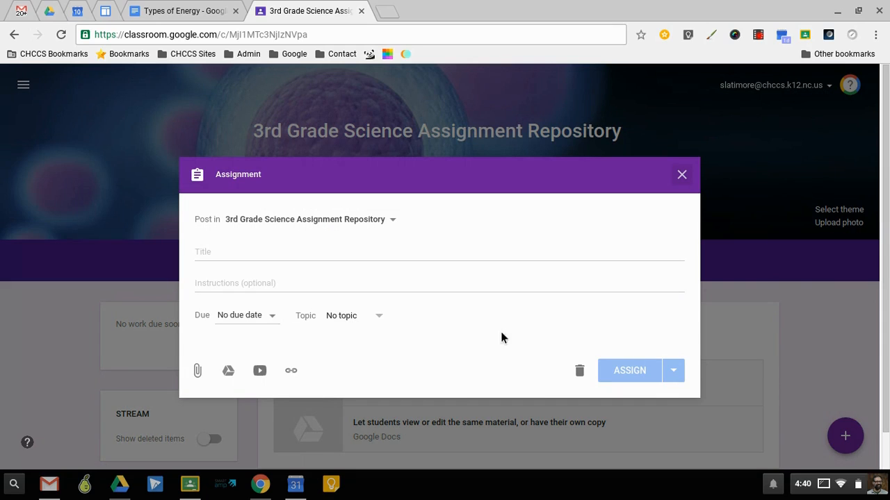
pyautogui.click(227, 261)
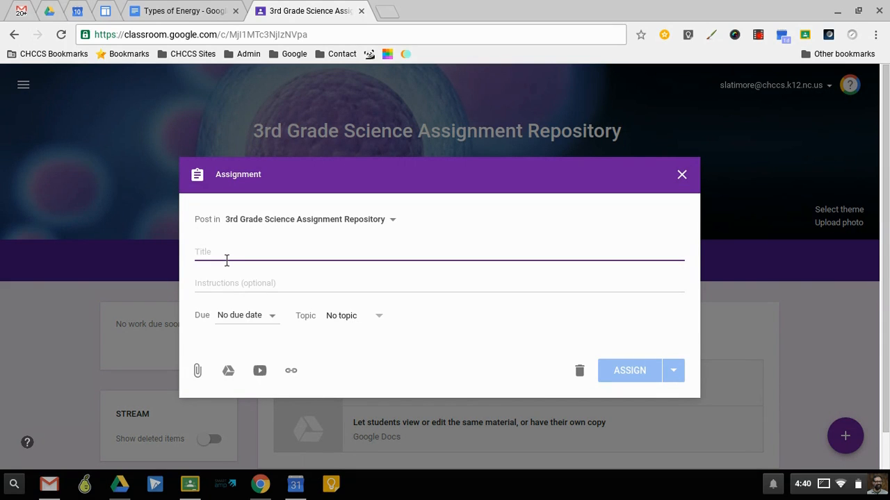
pyautogui.write('Types of Energy')
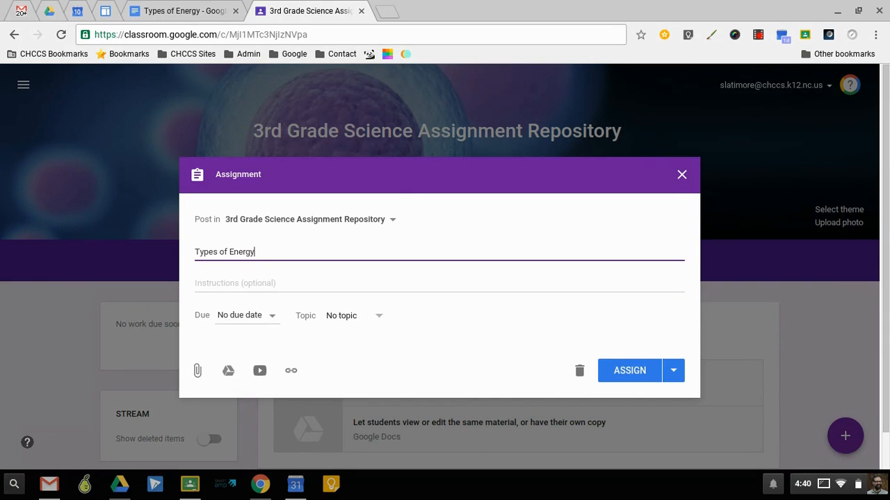
pyautogui.press('Tab')
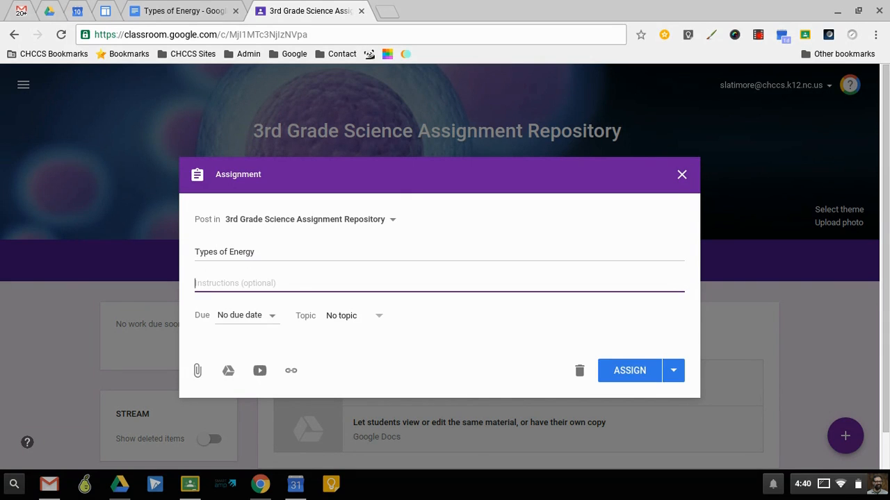
pyautogui.write('Complet')
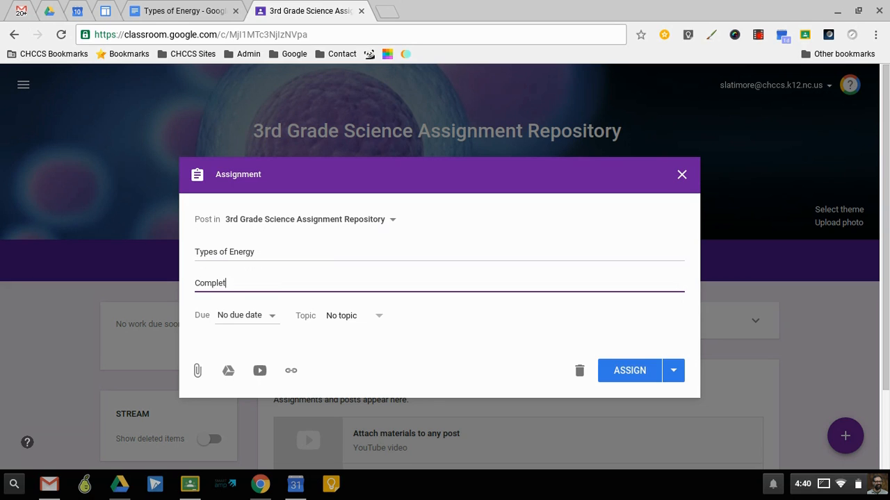
pyautogui.write('e the worksheet attached')
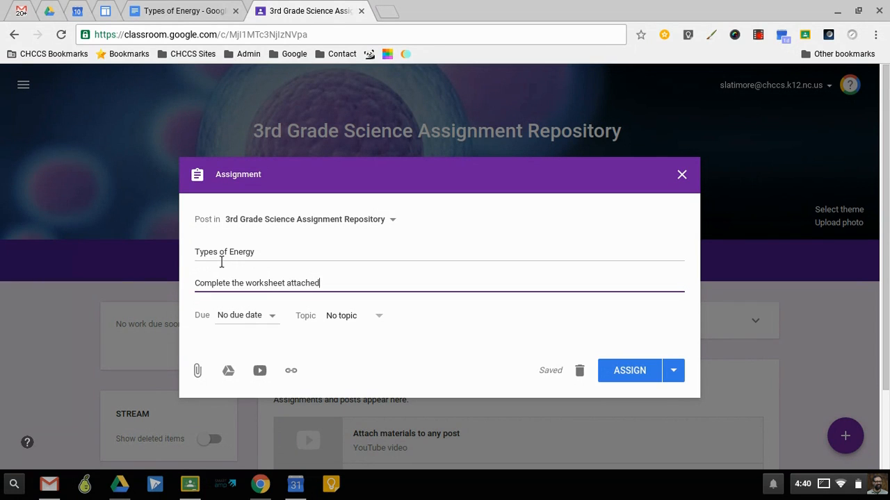
pyautogui.write('.')
pyautogui.click(676, 381)
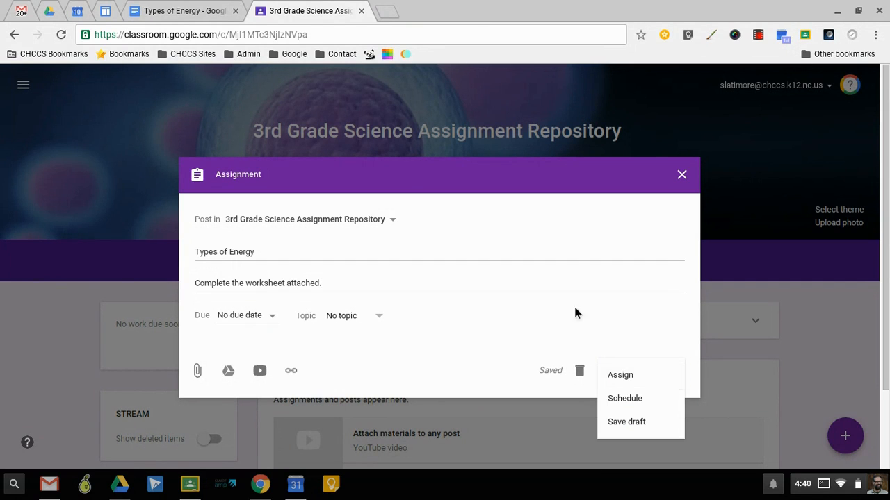
pyautogui.click(421, 307)
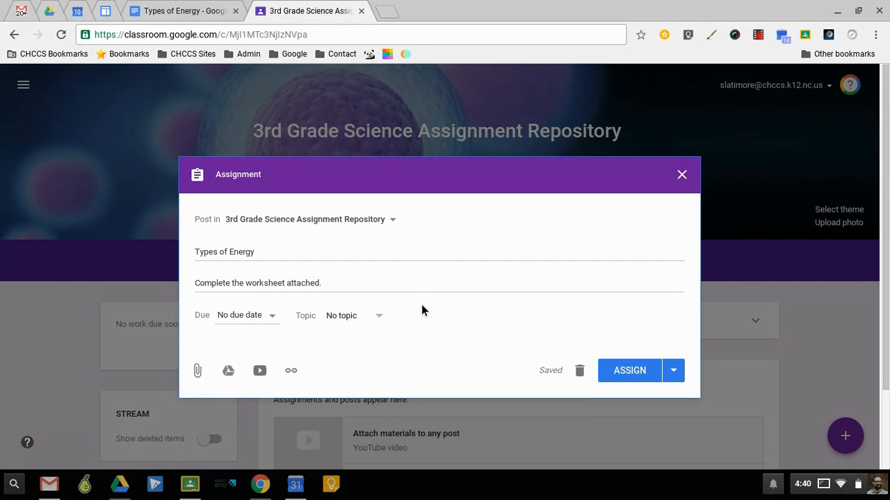
# Attach the Types of Energy document from Google Drive and set it to make a copy for each student.
pyautogui.click(229, 372)
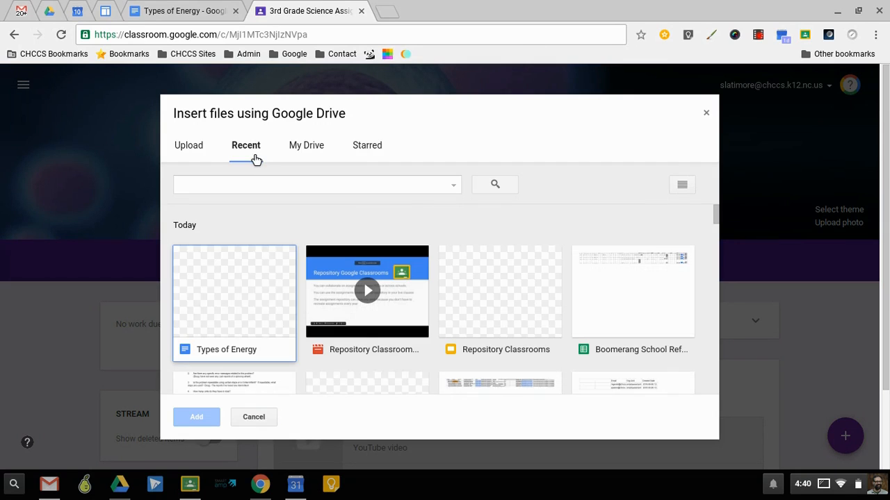
pyautogui.click(226, 301)
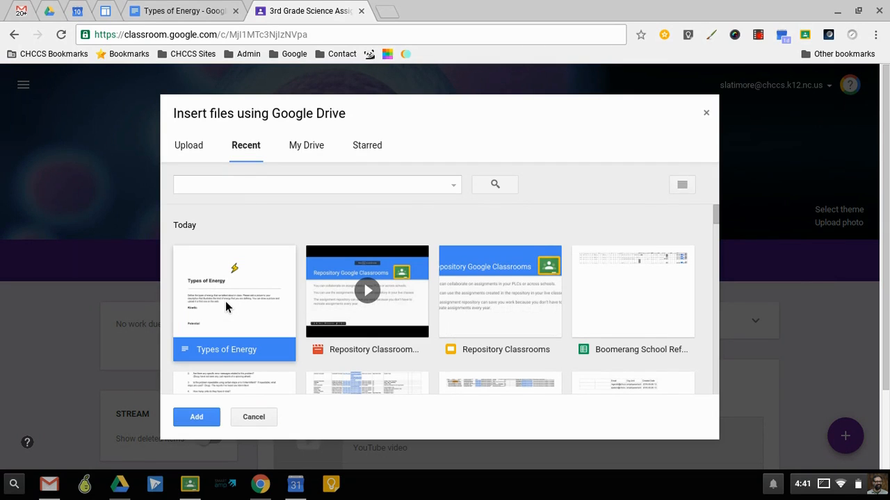
pyautogui.click(196, 417)
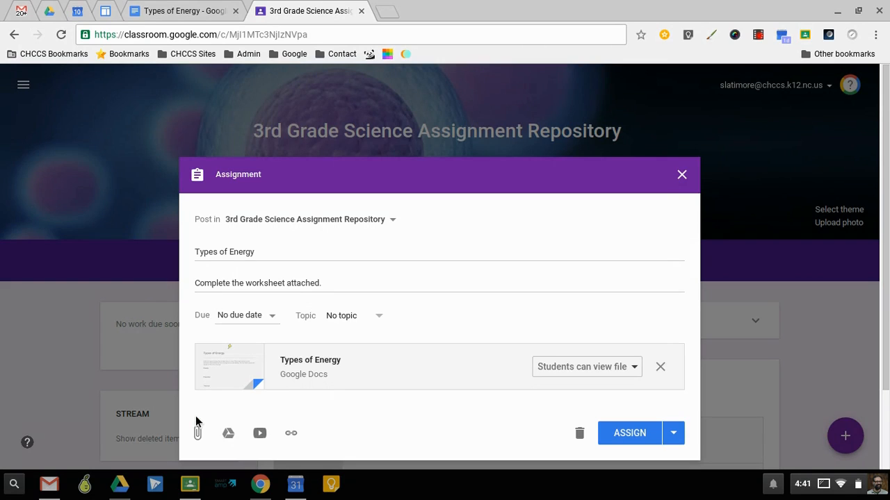
pyautogui.click(593, 368)
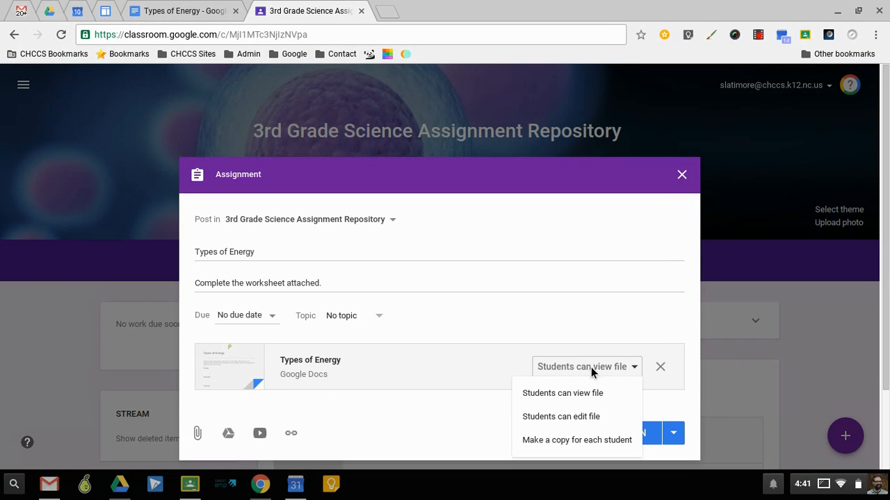
pyautogui.click(560, 441)
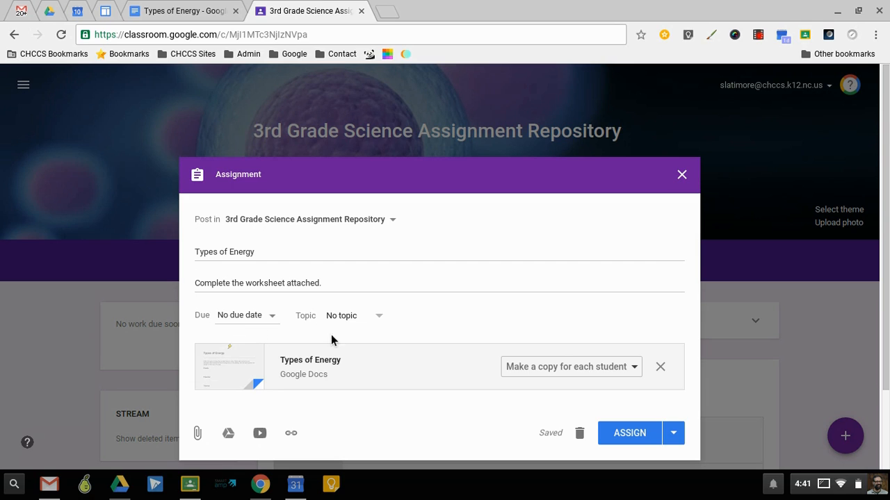
# Create the topic "Energy" for the assignment and assign it to the class.
pyautogui.click(382, 319)
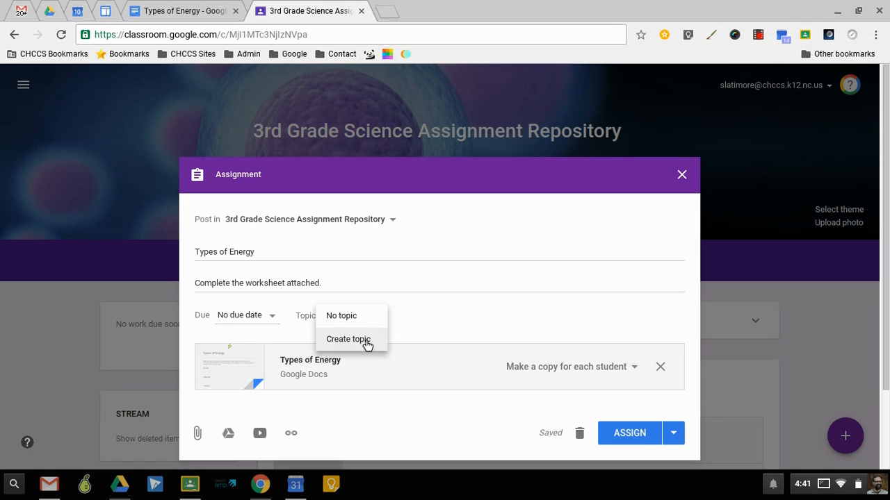
pyautogui.click(364, 340)
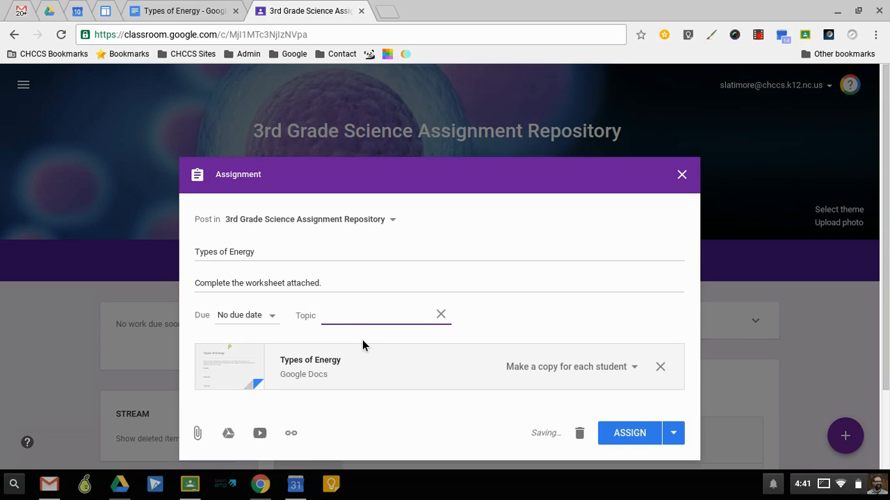
pyautogui.write('En')
pyautogui.write('erty')
pyautogui.press('BackSpace')
pyautogui.press('BackSpace')
pyautogui.write('gy')
pyautogui.click(380, 379)
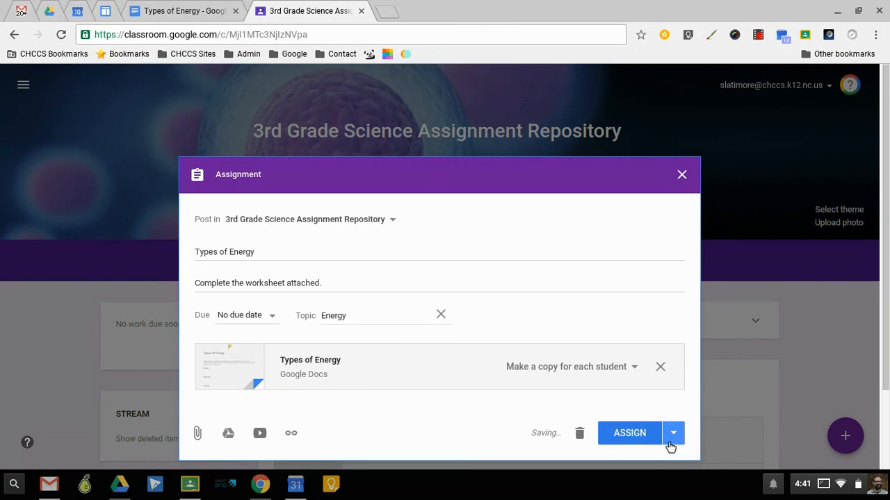
pyautogui.click(636, 434)
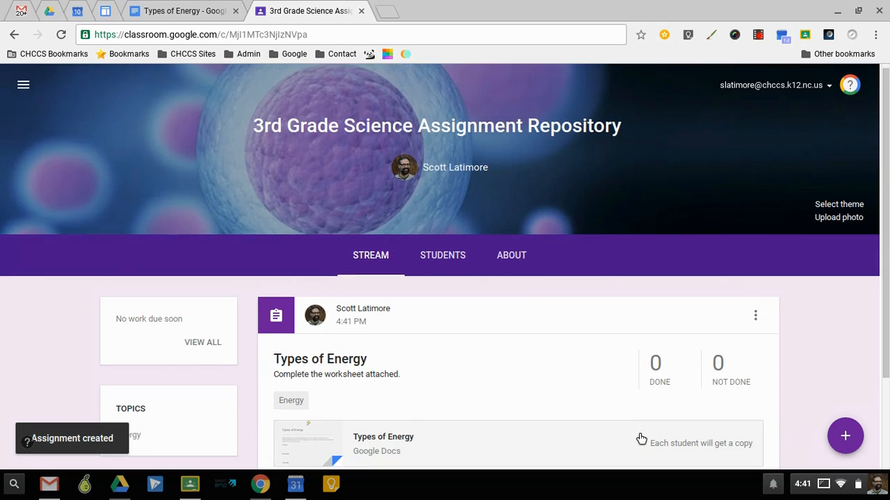
# Start a teacher invitation from the class's About page and list the contacts in the Directory.
pyautogui.scroll(-3, 640, 439)
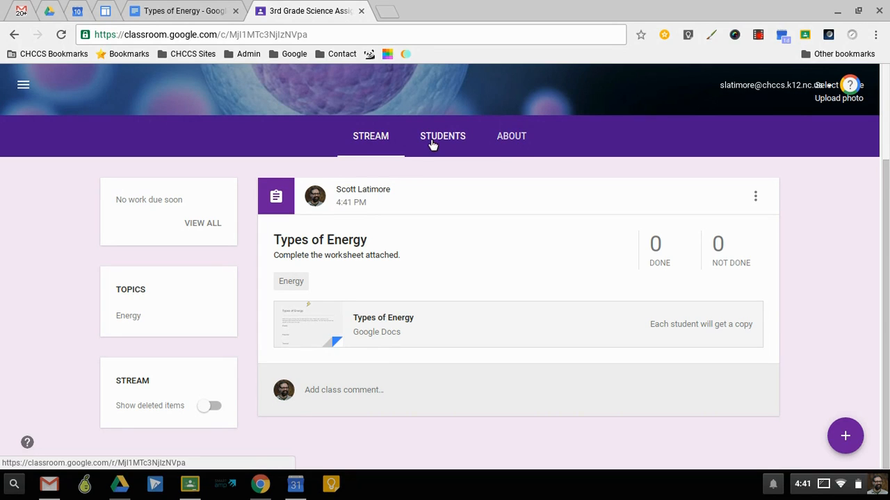
pyautogui.click(527, 141)
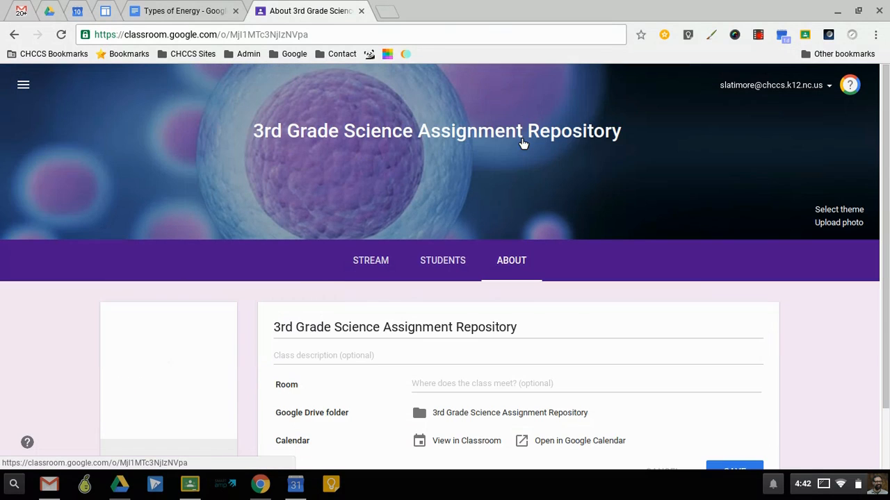
pyautogui.scroll(-3, 199, 258)
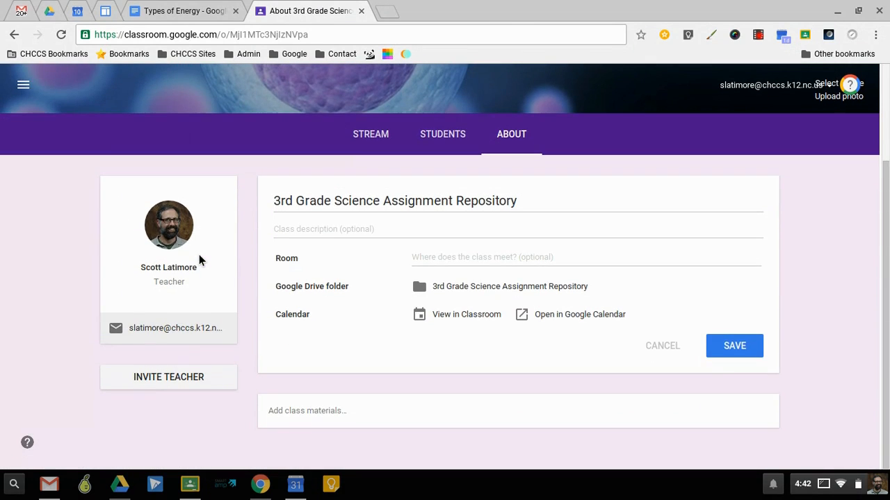
pyautogui.click(190, 383)
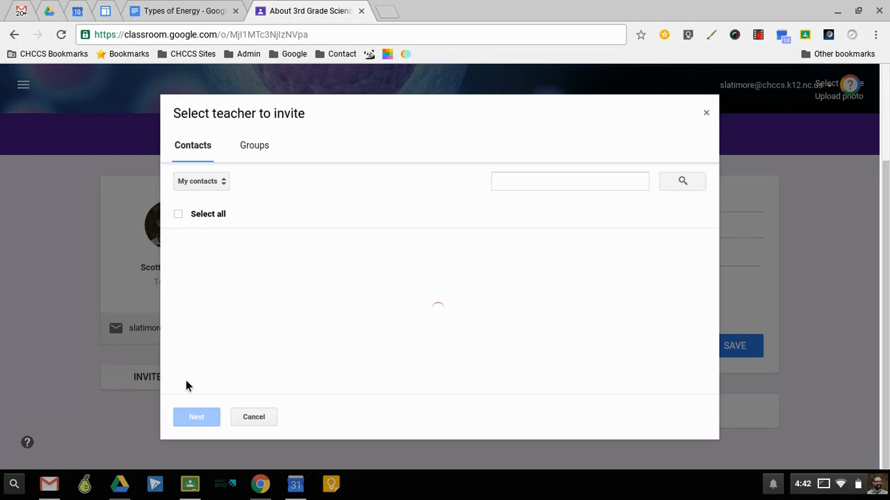
pyautogui.click(223, 184)
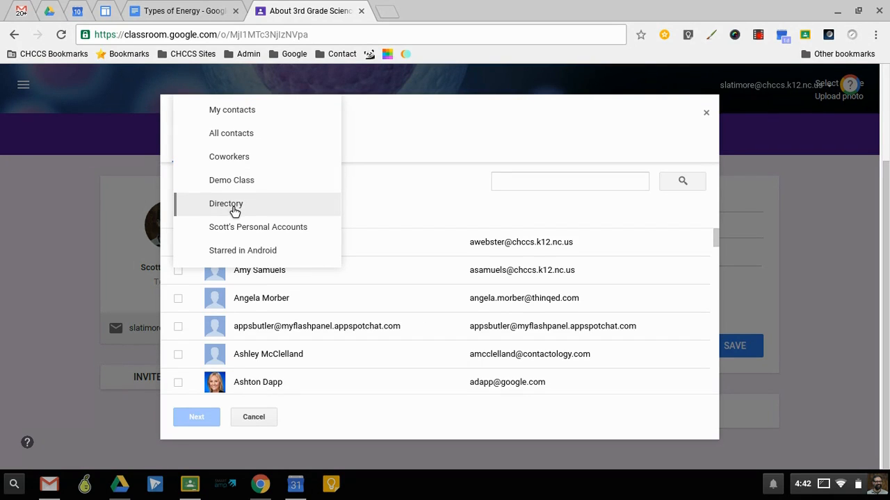
pyautogui.click(234, 207)
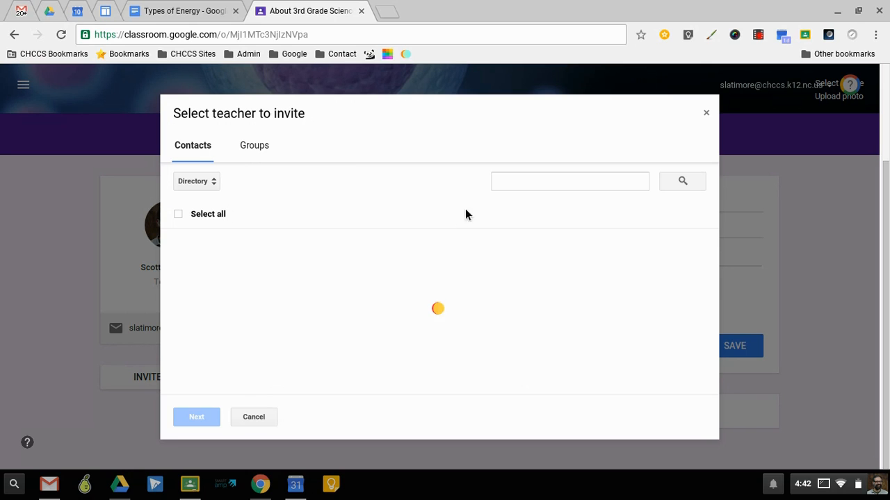
# Search the contacts for the fellow teacher by full name and invite that teacher to the class.
pyautogui.click(528, 184)
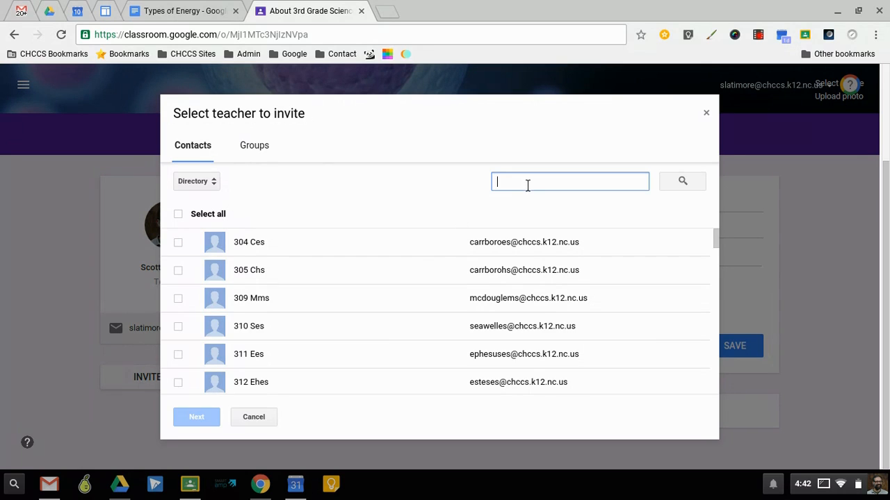
pyautogui.write('j')
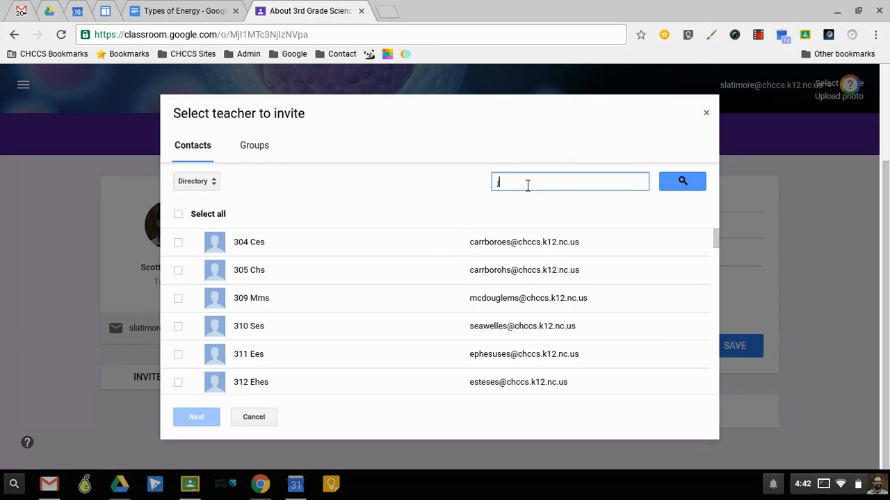
pyautogui.write('ane teacher')
pyautogui.press('Return')
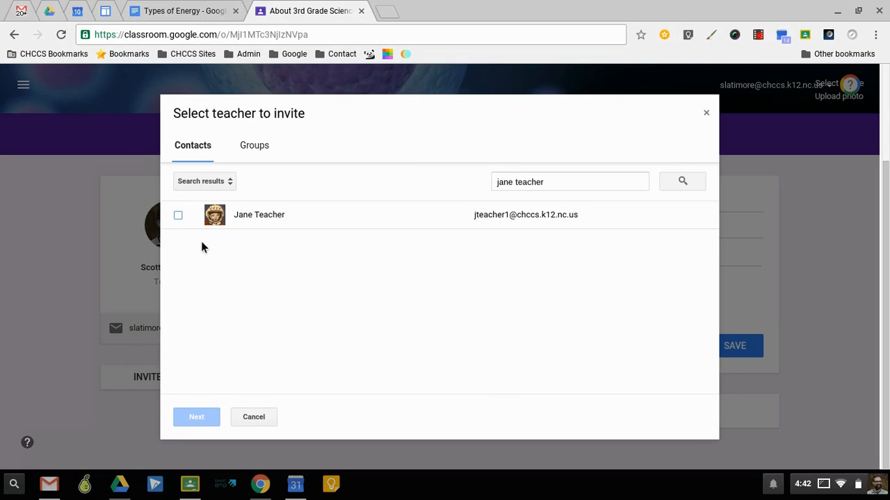
pyautogui.click(179, 217)
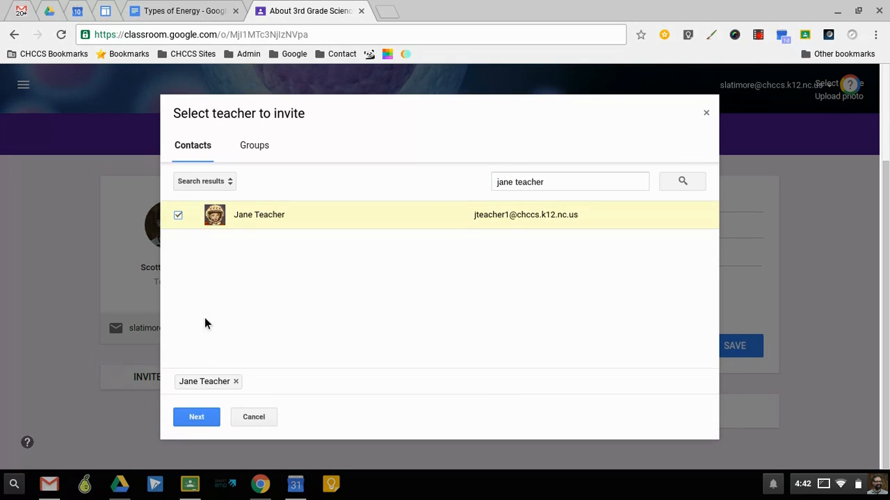
pyautogui.click(198, 416)
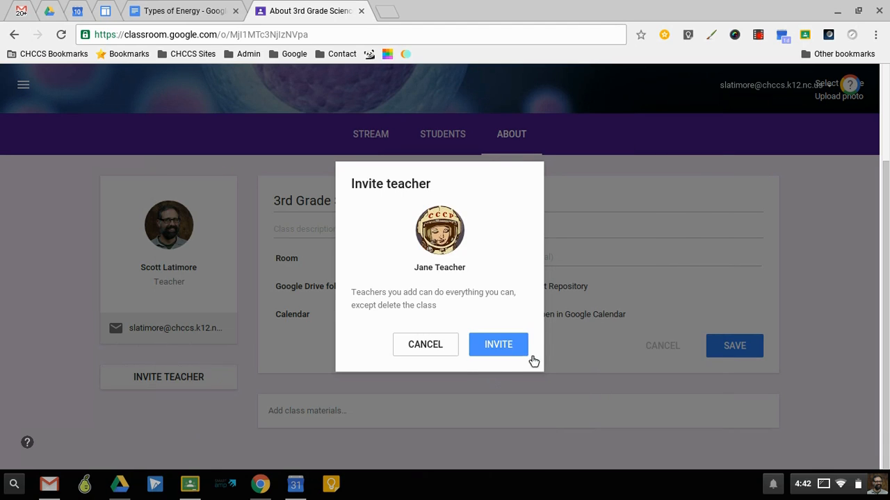
pyautogui.click(504, 351)
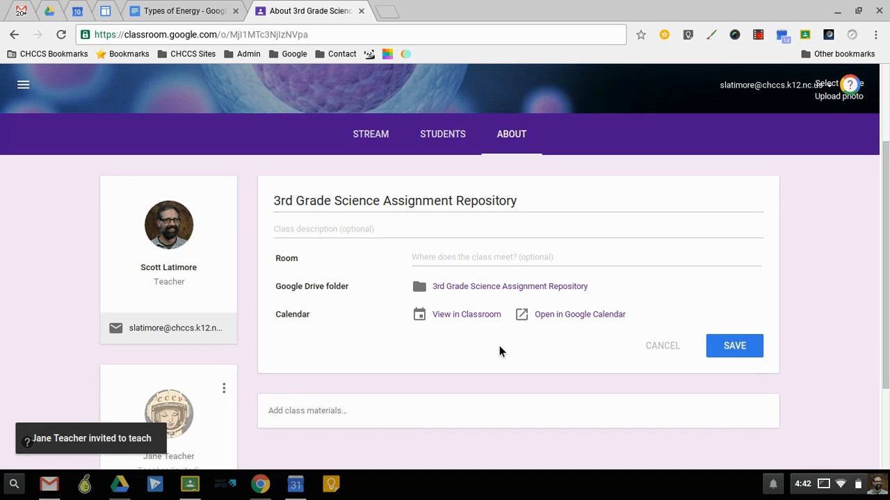
pyautogui.scroll(-2, 817, 286)
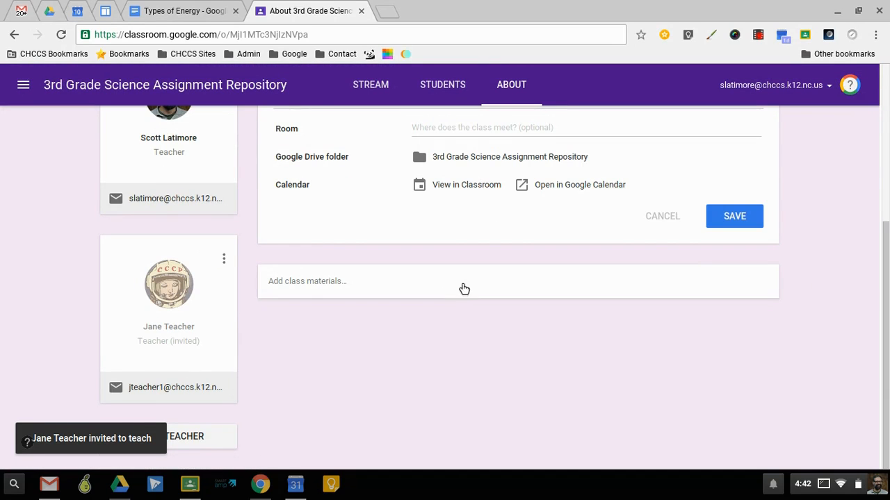
pyautogui.scroll(1, 451, 306)
pyautogui.scroll(2, 451, 308)
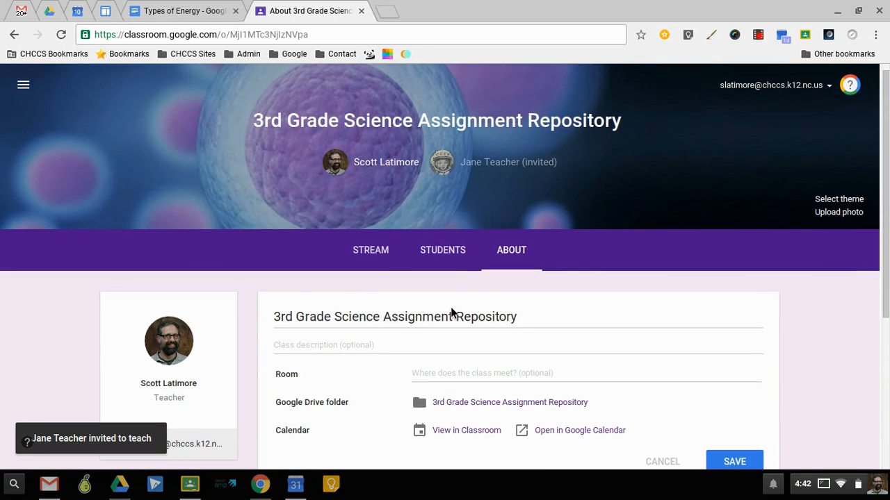
pyautogui.scroll(2, 455, 312)
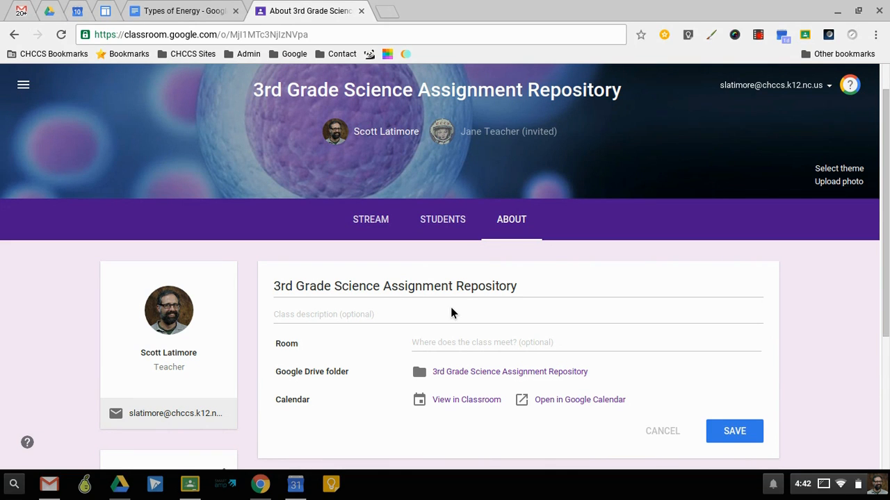
pyautogui.scroll(-1, 450, 308)
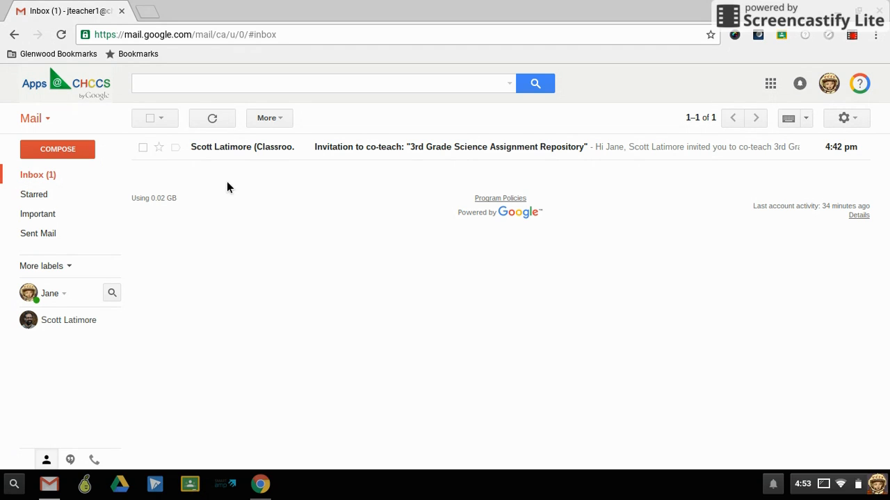
# Switch to the invited teacher's Gmail, open the co-teach invitation and join the class, dismissing the stream filter tip.
pyautogui.click(379, 156)
pyautogui.click(410, 157)
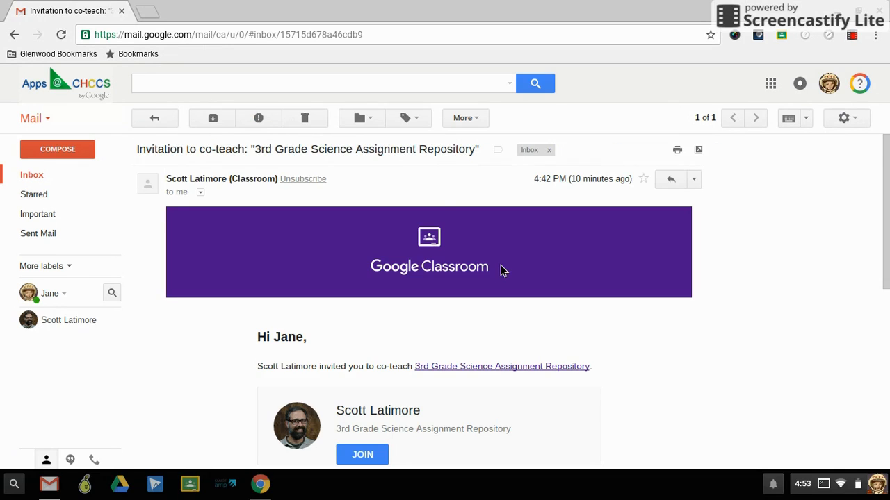
pyautogui.scroll(-4, 500, 265)
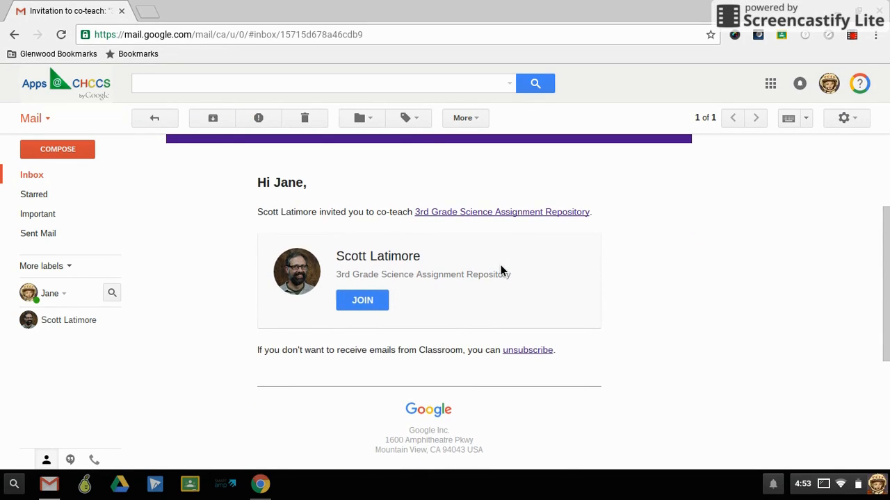
pyautogui.click(362, 301)
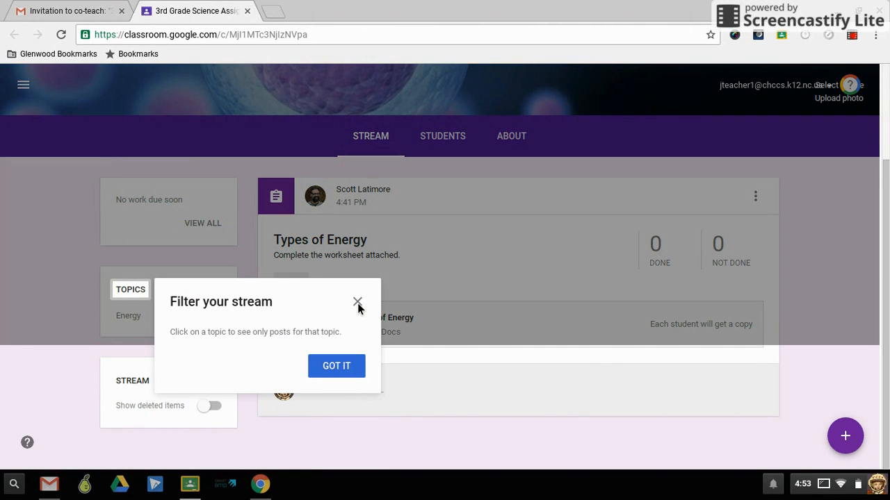
pyautogui.click(340, 374)
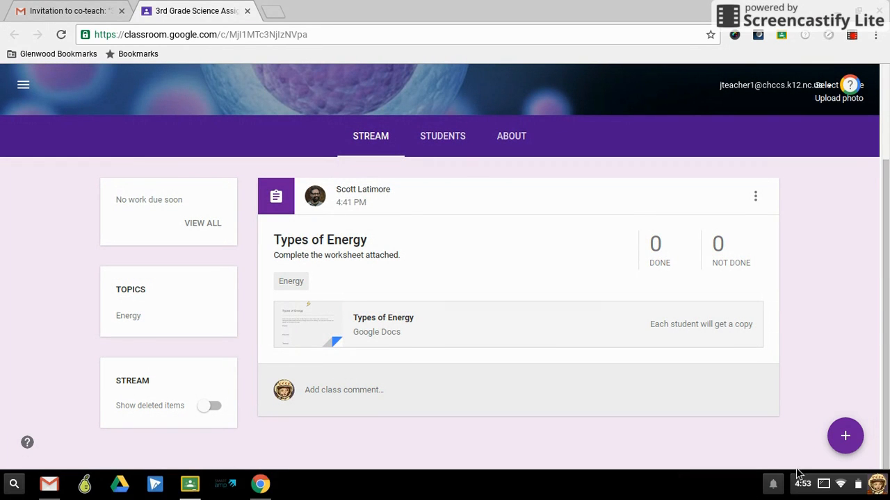
# Return to the overview of all classes and open the invited teacher's own 2016-17 class.
pyautogui.moveTo(848, 440)
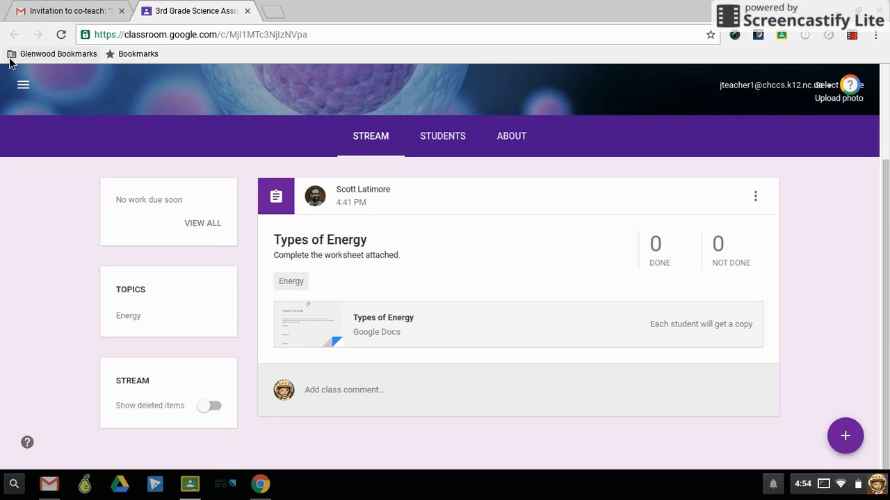
pyautogui.click(23, 85)
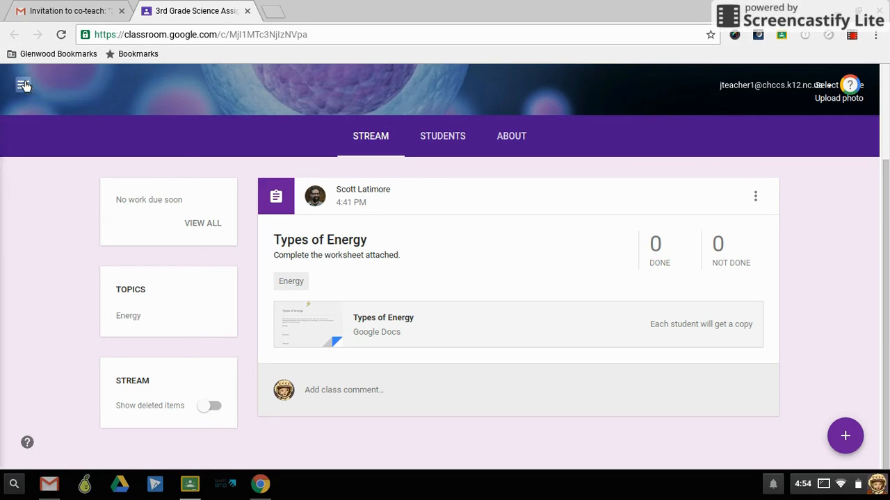
pyautogui.click(40, 94)
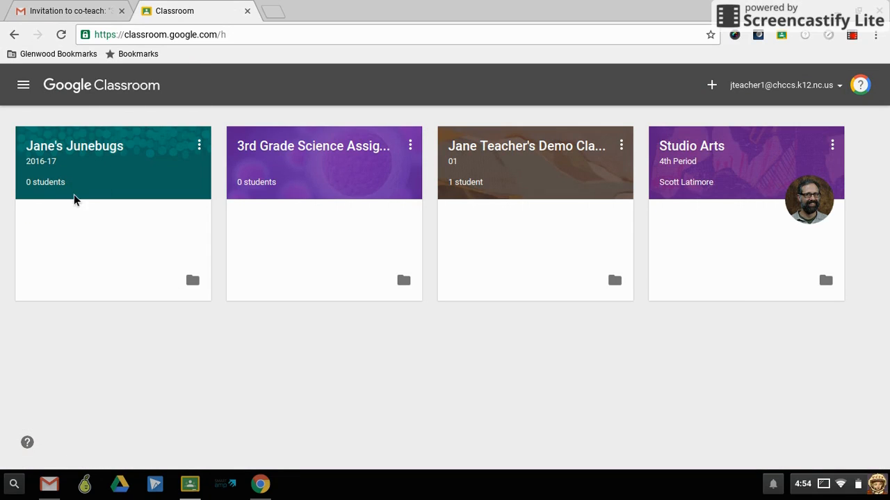
pyautogui.click(89, 148)
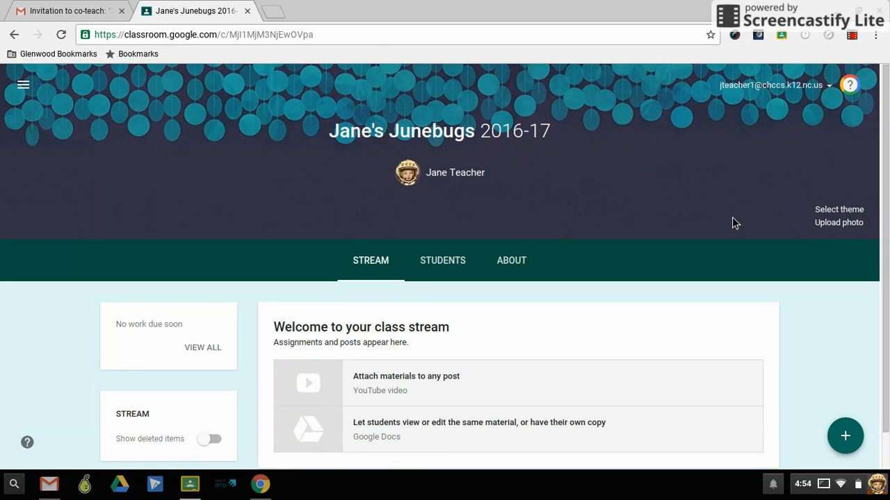
# Start reusing a post in this class, with 3rd Grade Science Assignment Repository as the source class.
pyautogui.scroll(-1, 703, 207)
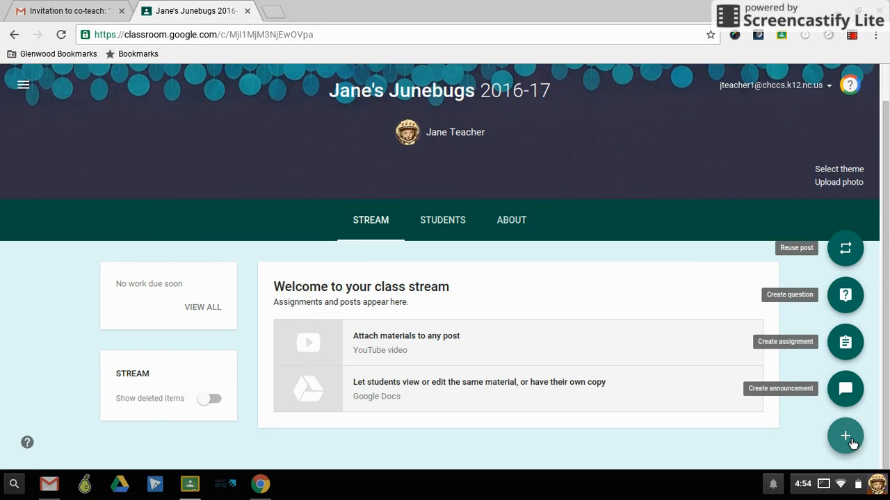
pyautogui.click(846, 250)
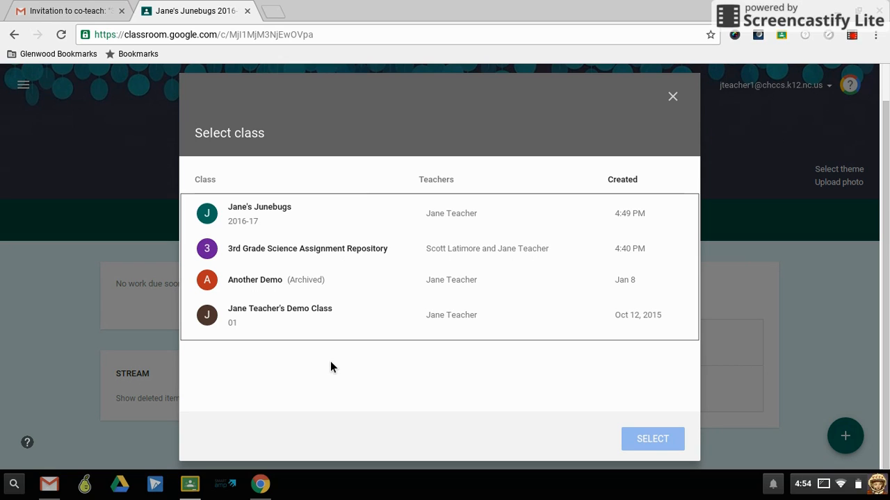
pyautogui.click(248, 255)
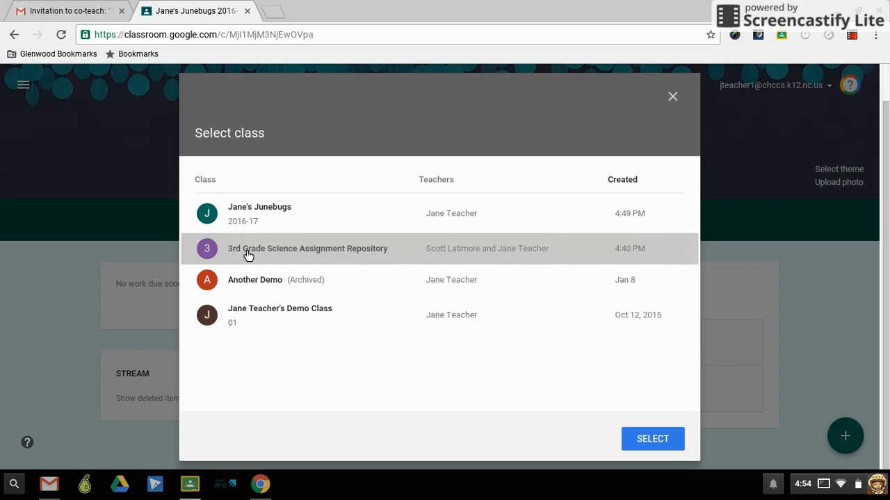
pyautogui.click(248, 255)
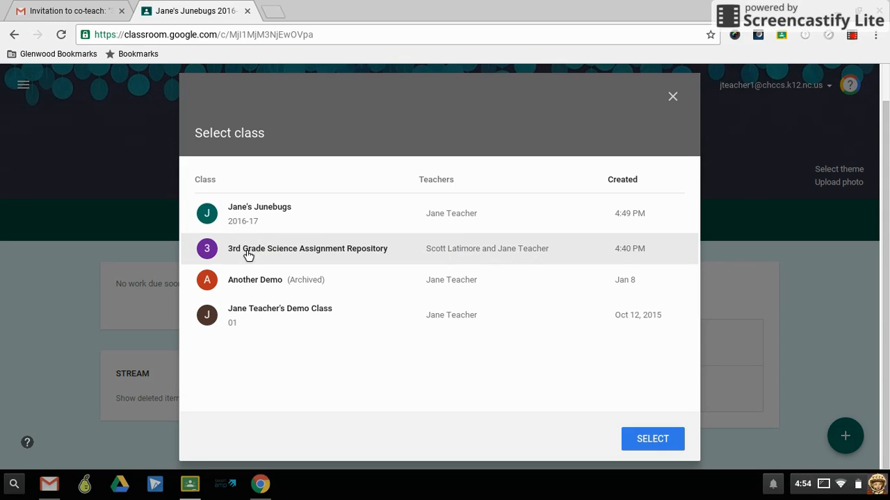
pyautogui.click(653, 444)
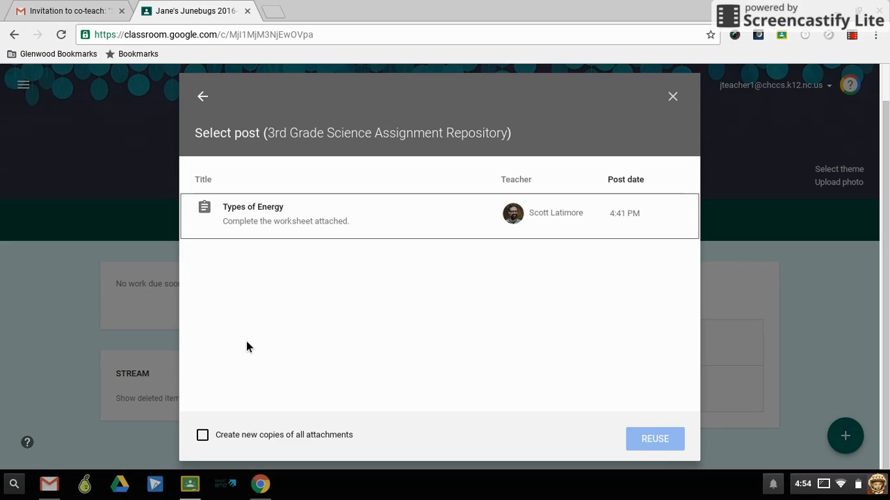
# Reuse the "Types of Energy" post with new copies of all attachments created.
pyautogui.click(202, 436)
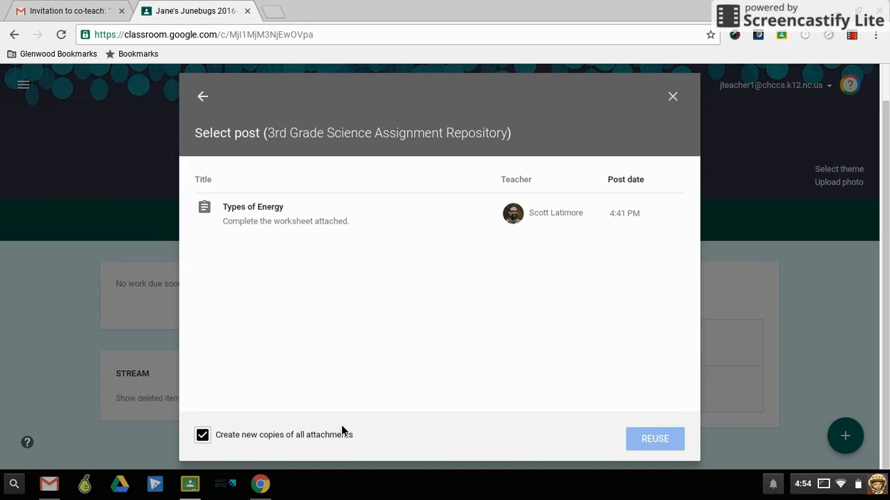
pyautogui.click(285, 206)
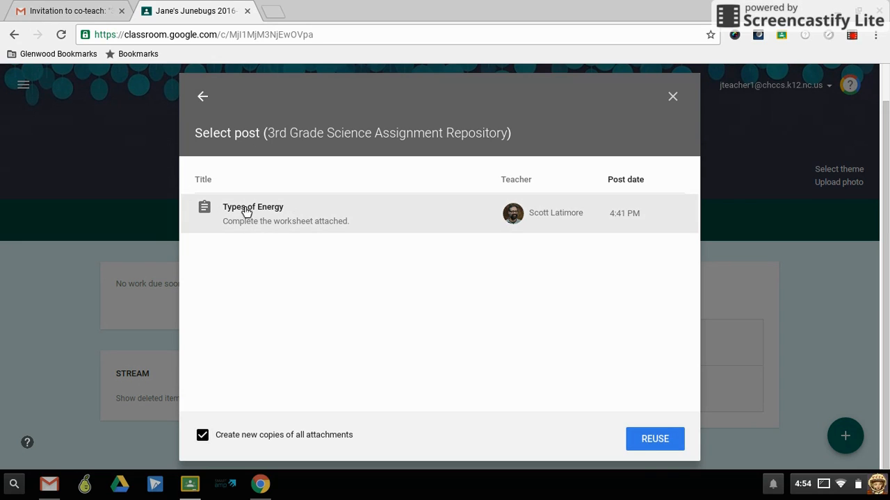
pyautogui.click(660, 445)
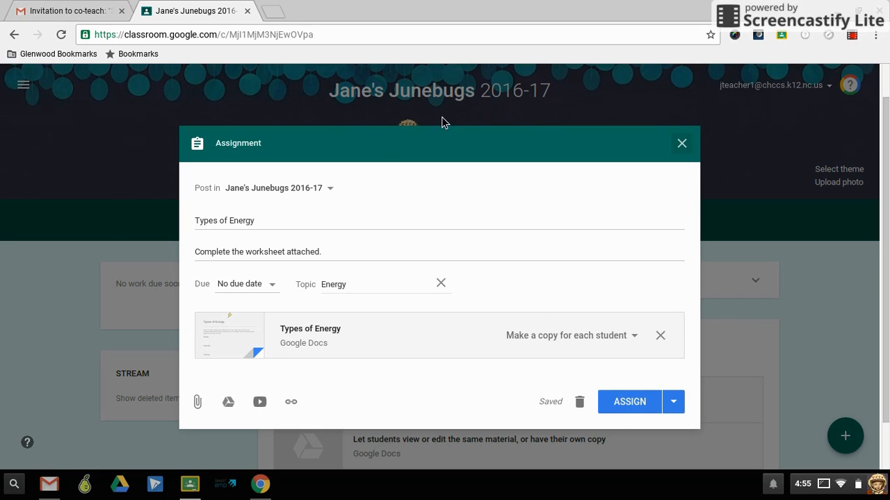
# Set the due date of the reused Types of Energy assignment to Sep 15, 2016.
pyautogui.click(271, 288)
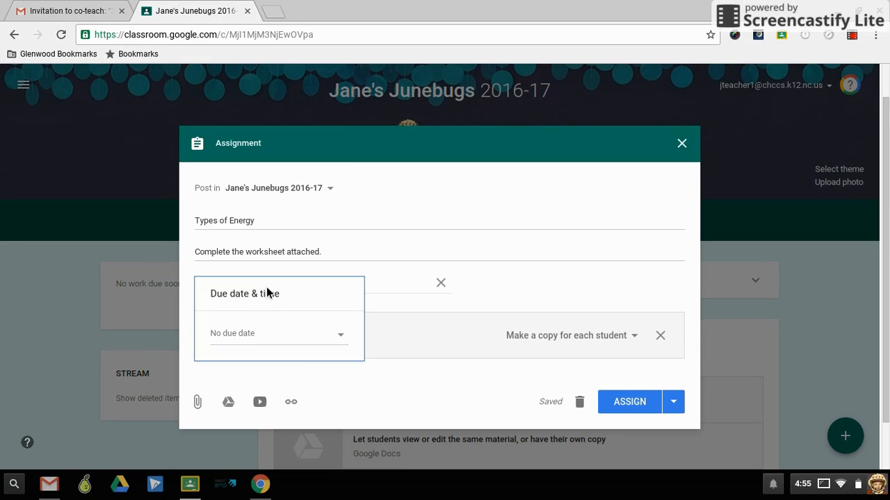
pyautogui.click(279, 337)
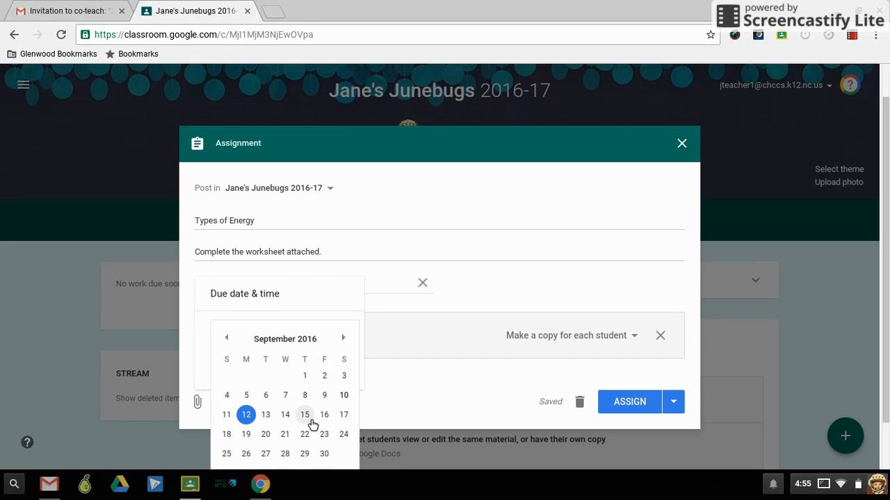
pyautogui.click(306, 418)
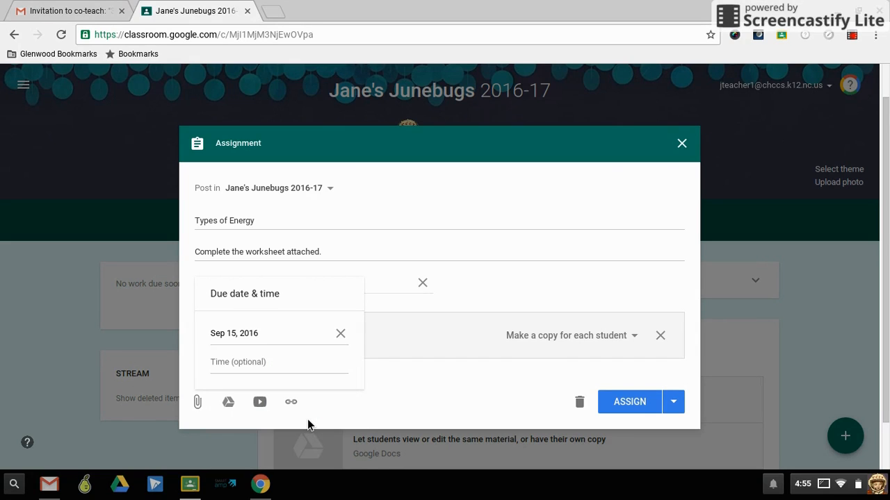
# Close the due date settings and assign the reused Types of Energy assignment to the teacher's 2016-17 class, keeping its title and instructions.
pyautogui.click(411, 378)
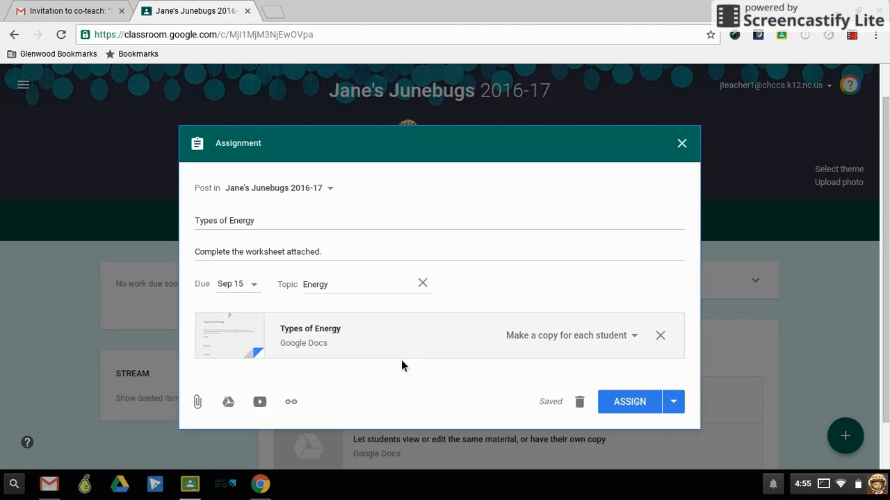
pyautogui.click(266, 227)
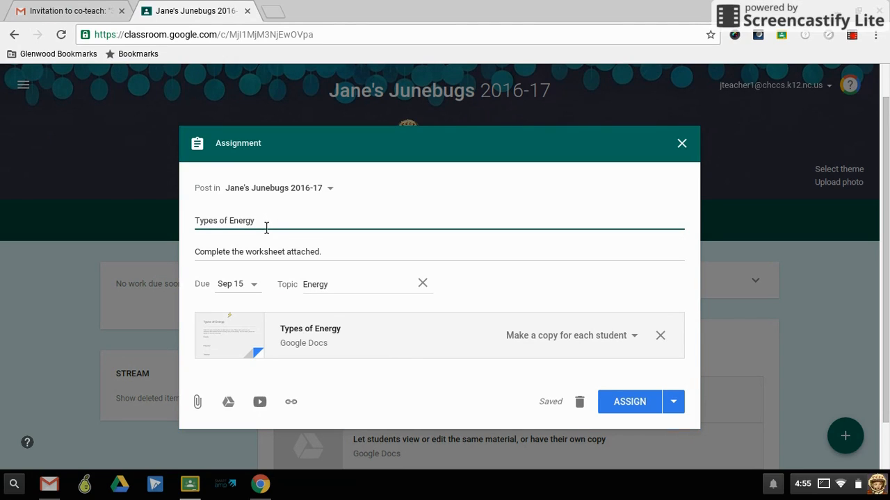
pyautogui.click(356, 264)
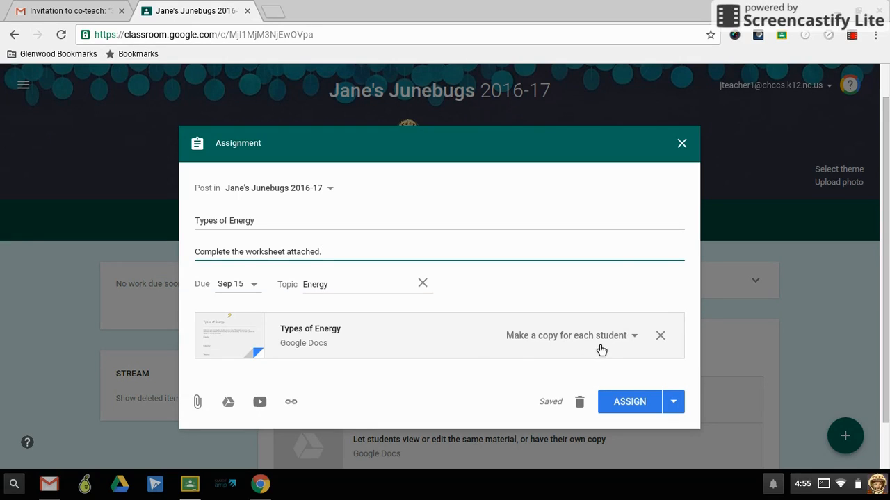
pyautogui.click(634, 407)
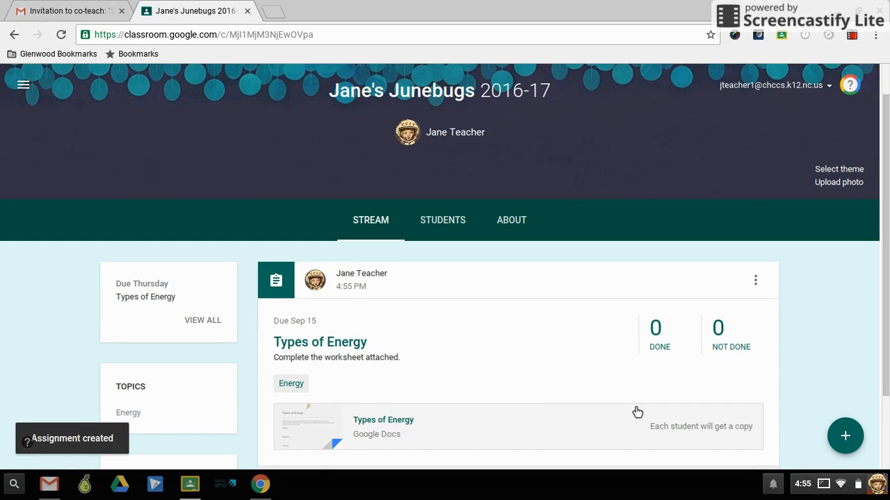
pyautogui.scroll(-3, 793, 361)
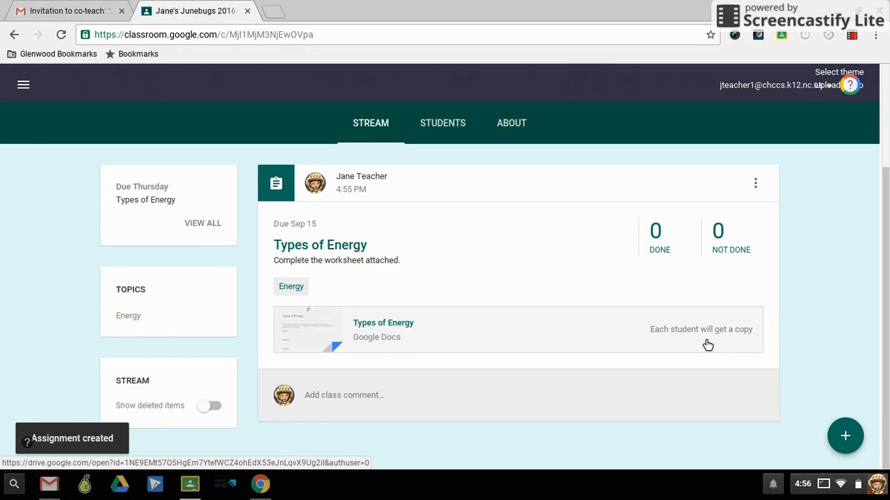
pyautogui.scroll(2, 702, 344)
pyautogui.scroll(-2, 702, 339)
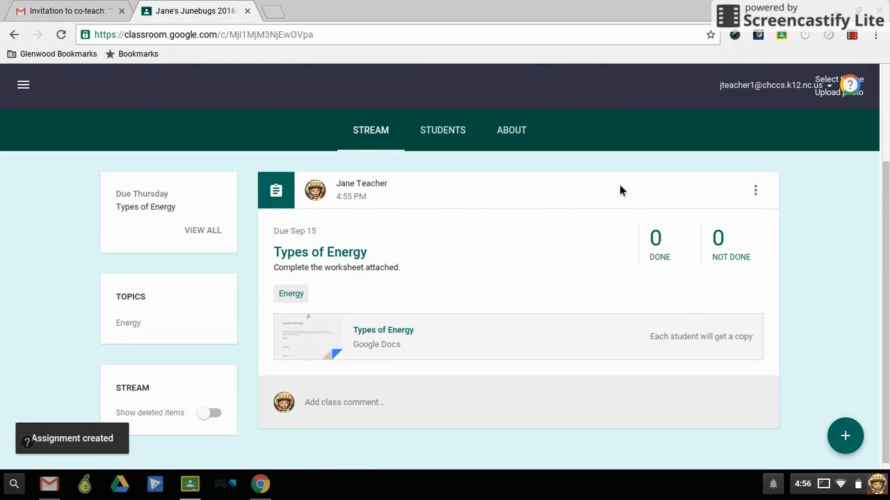
pyautogui.scroll(2, 608, 253)
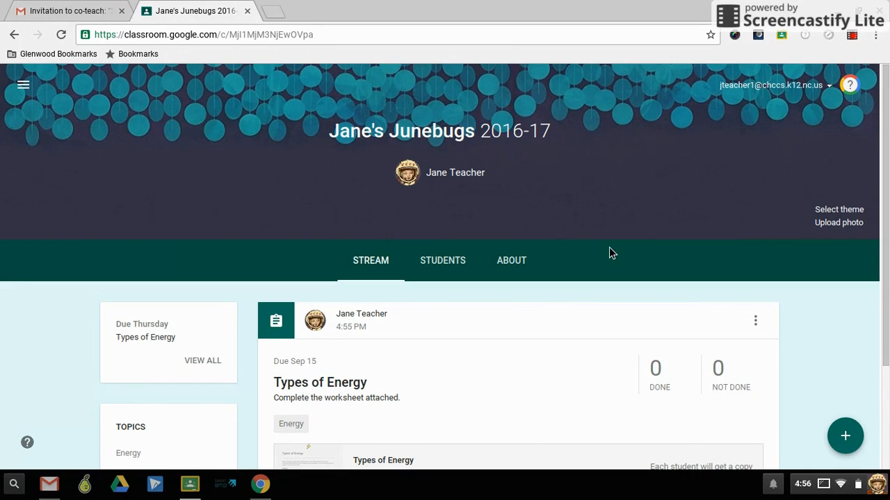